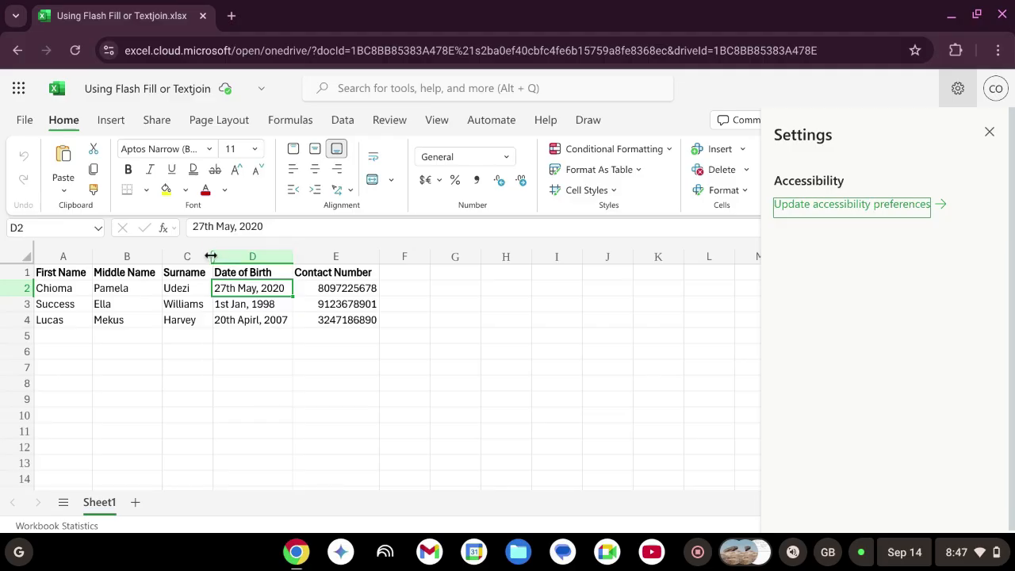
Insert a blank column D between Surname and Date of Birth
mouse_move(215, 248)
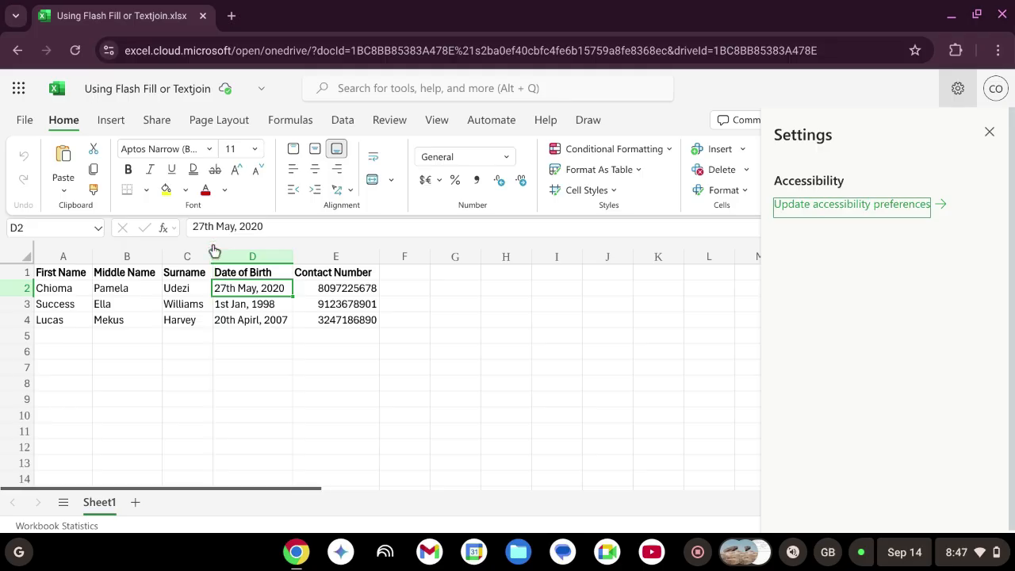
click(213, 248)
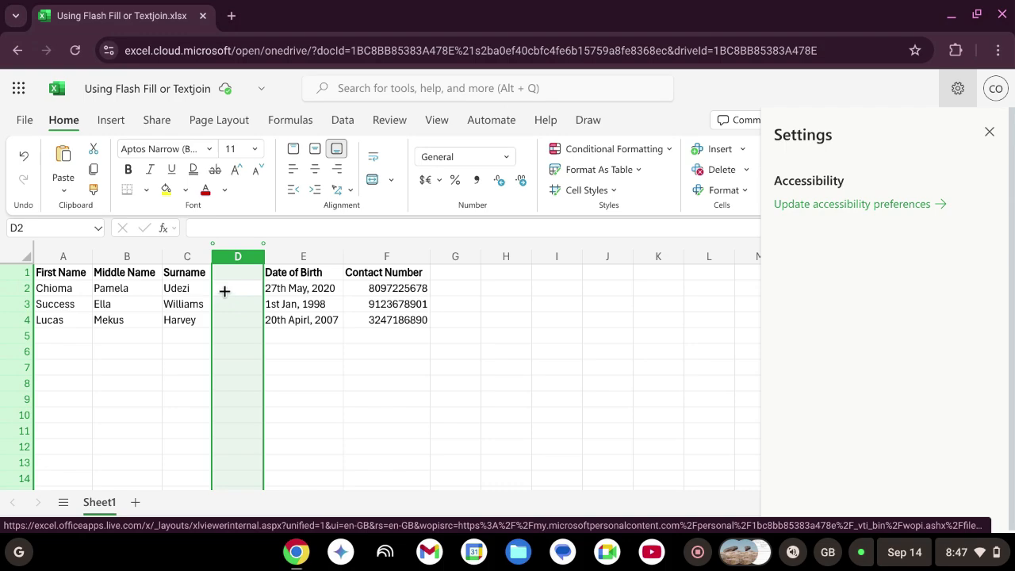
Enter the first person's full first, middle and surname in cell D2
click(225, 291)
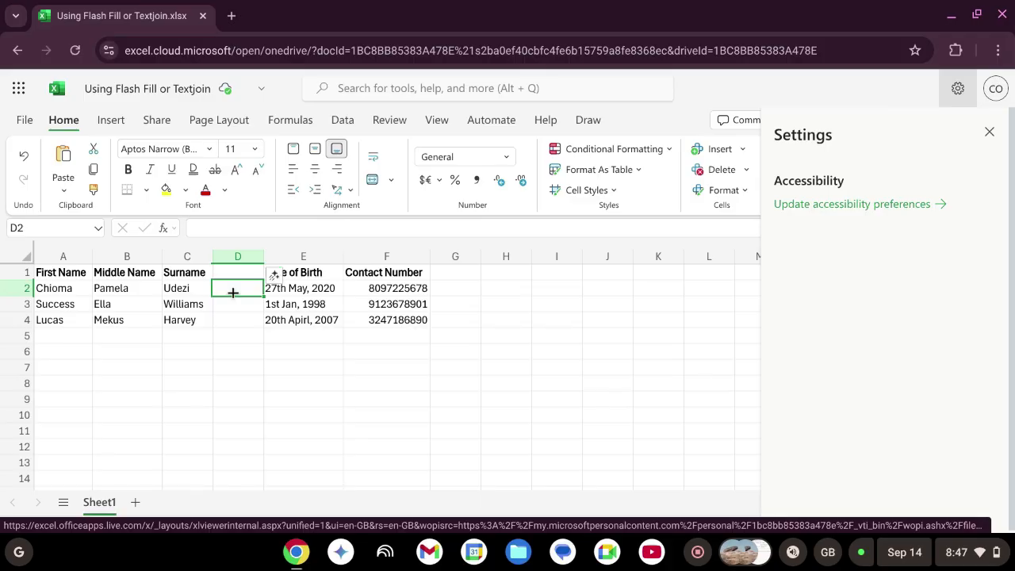
double_click(231, 292)
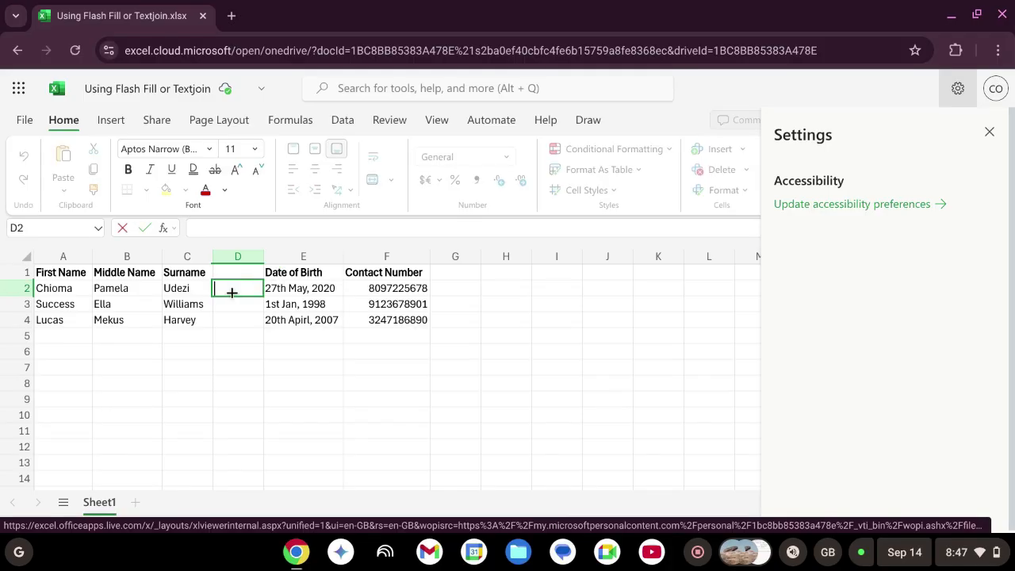
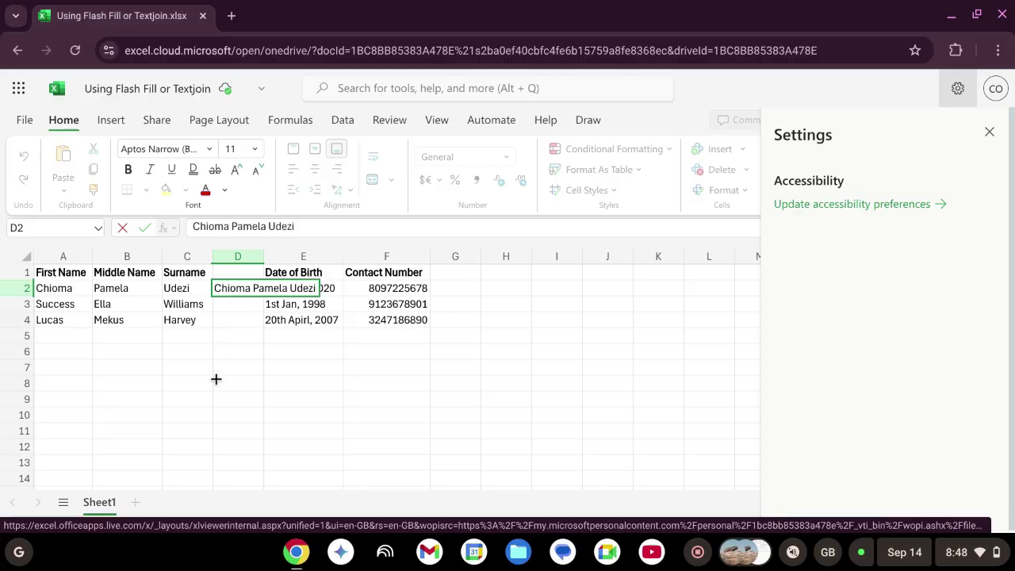
click(277, 383)
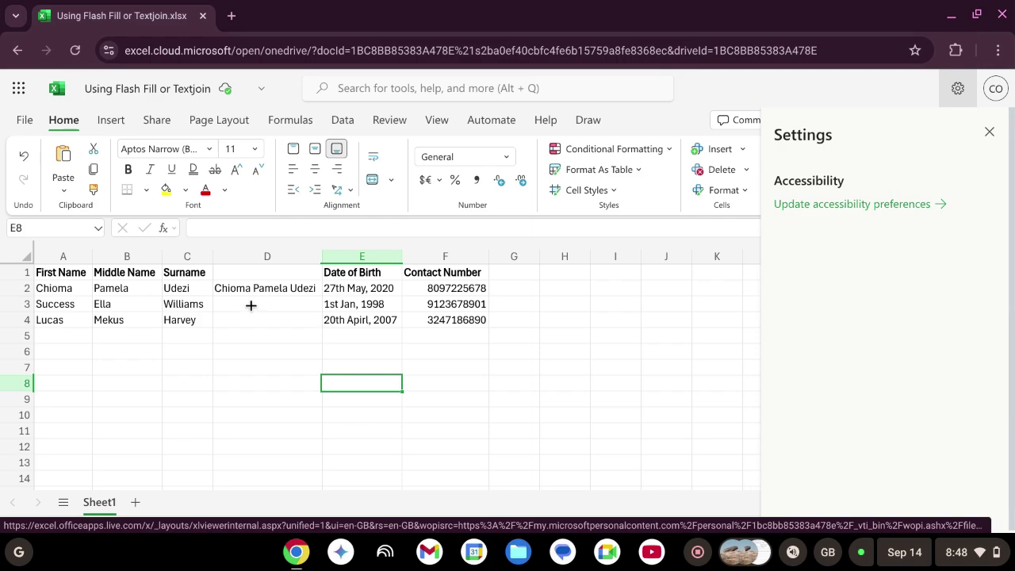
From D3, use Data Tools Flash Fill to complete full names for rows 3 and 4
click(250, 307)
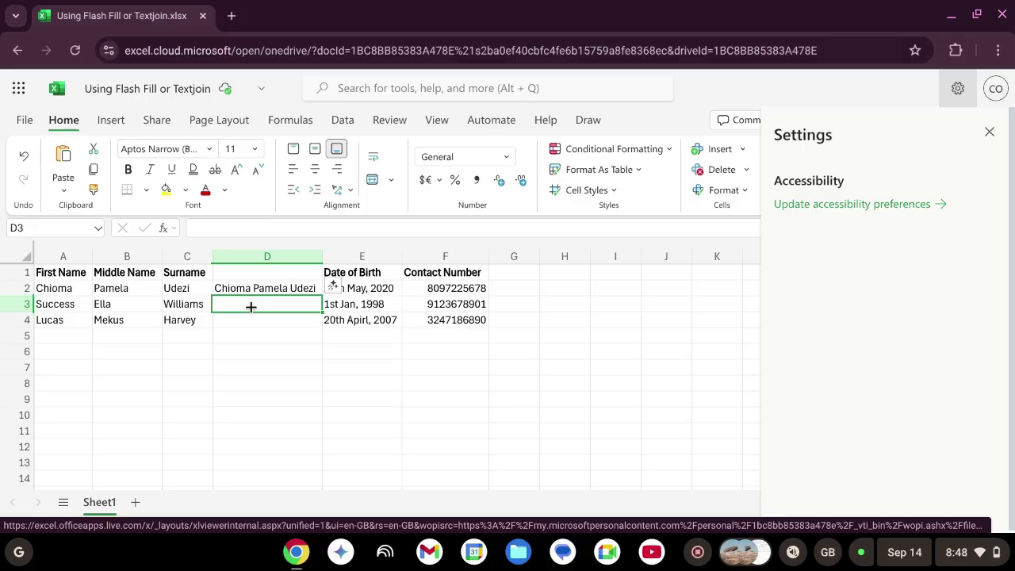
click(343, 123)
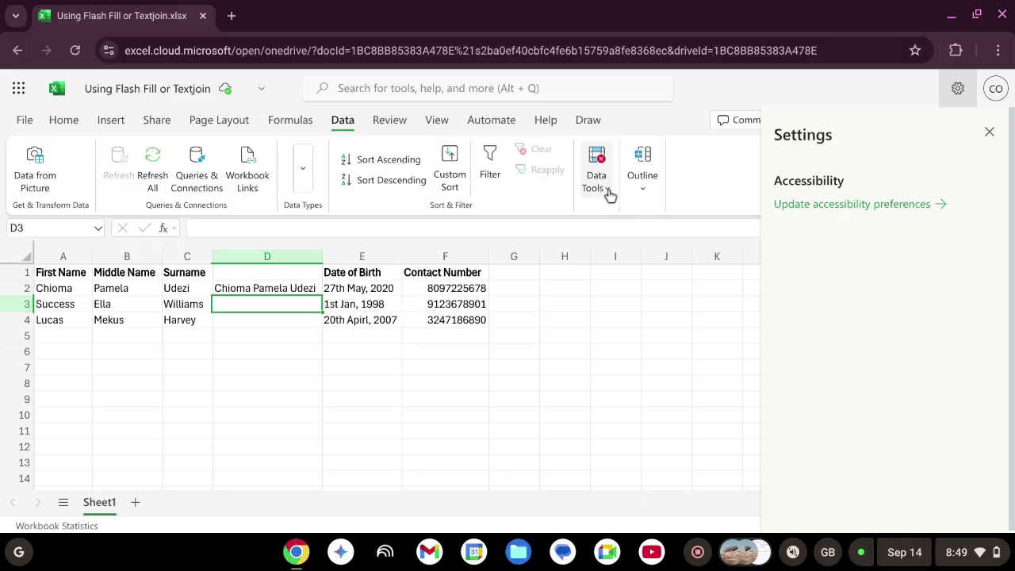
click(608, 195)
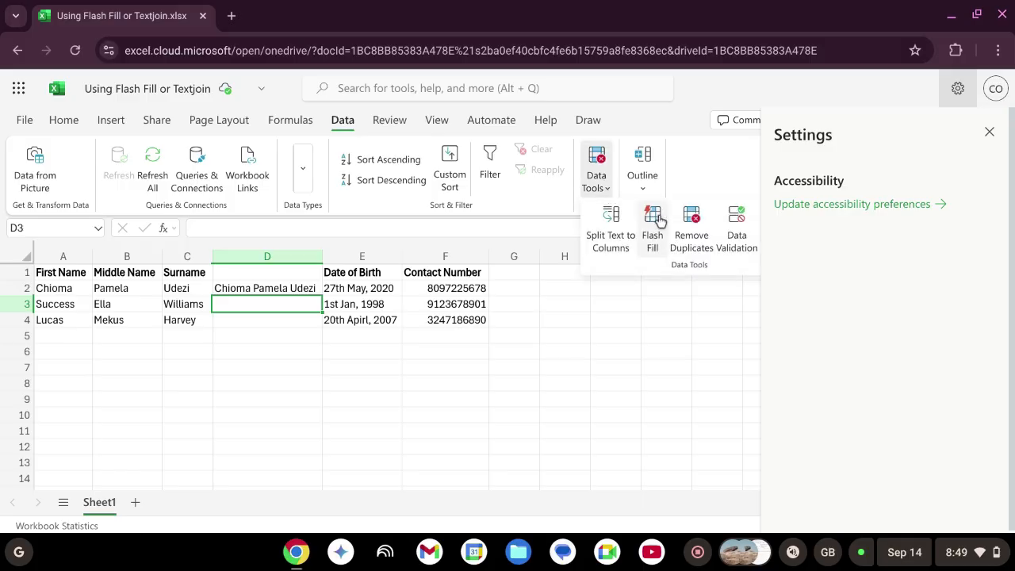
click(659, 219)
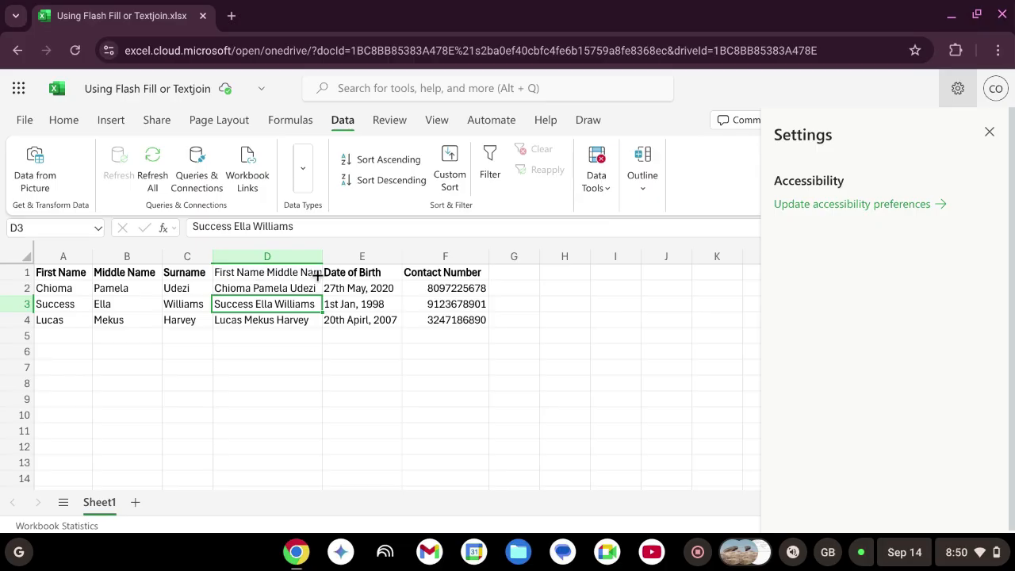
Replace the column D header text with 'Name'
double_click(278, 272)
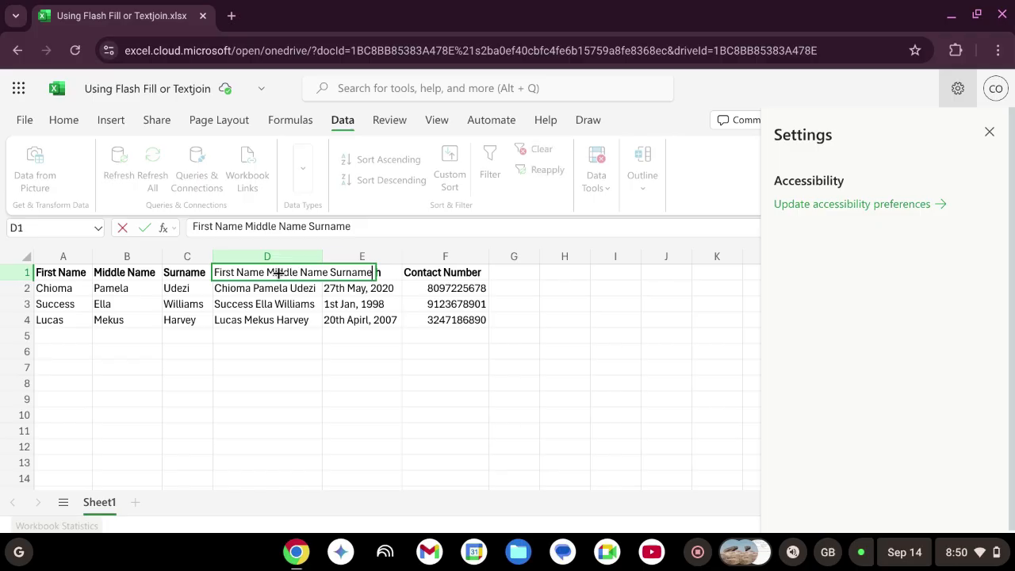
key(BackSpace)
key(BackSpace)
key(BackSpace)
key(BackSpace)
key(BackSpace)
key(BackSpace)
key(BackSpace)
key(BackSpace)
key(BackSpace)
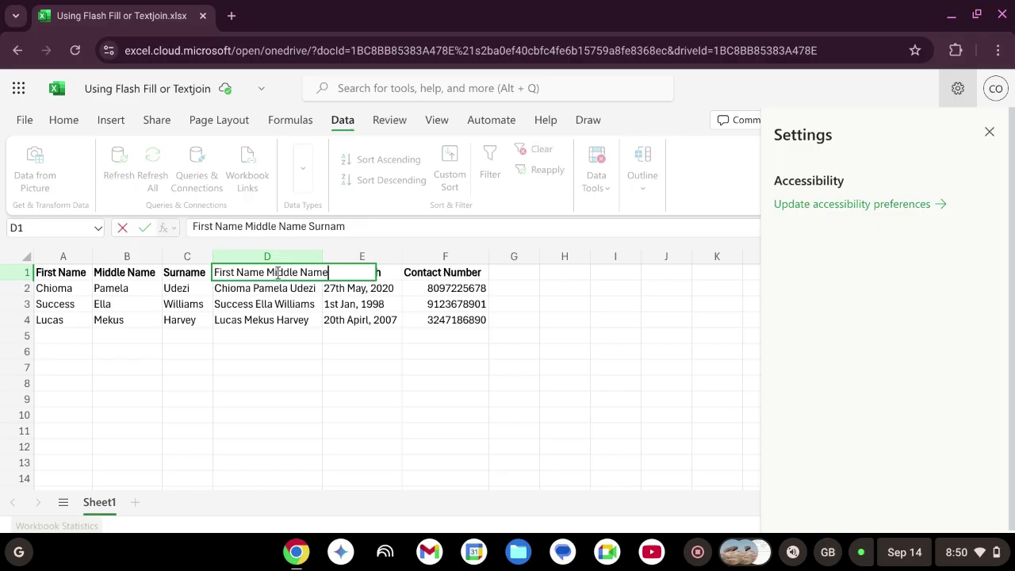
key(BackSpace)
key(BackSpace)
key(BackSpace)
key(BackSpace)
key(BackSpace)
key(BackSpace)
key(BackSpace)
key(BackSpace)
key(BackSpace)
key(BackSpace)
key(BackSpace)
key(BackSpace)
key(BackSpace)
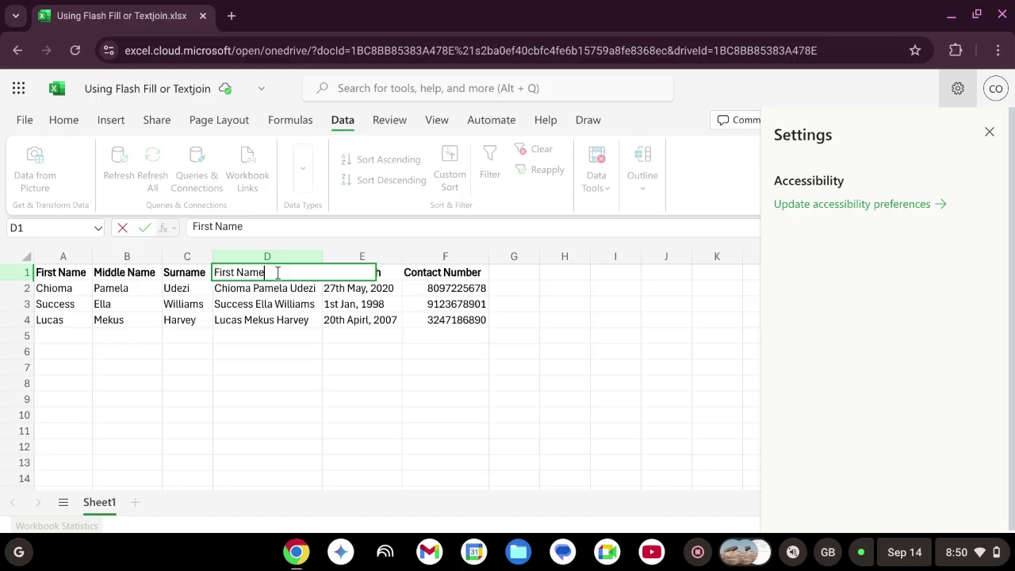
key(BackSpace)
key(BackSpace)
key(BackSpace)
key(BackSpace)
key(BackSpace)
key(BackSpace)
key(BackSpace)
key(BackSpace)
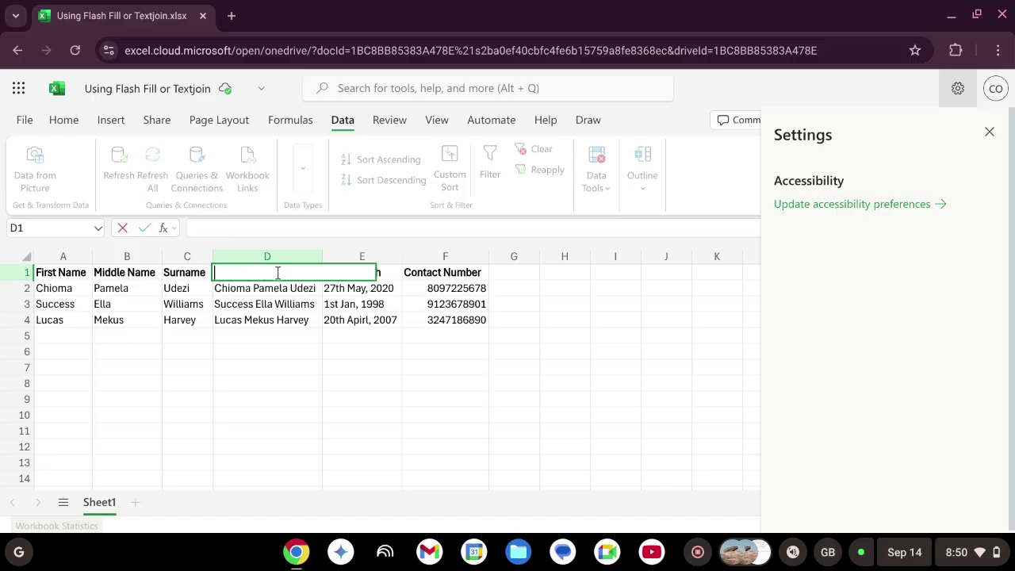
text(B)
key(BackSpace)
text(Name)
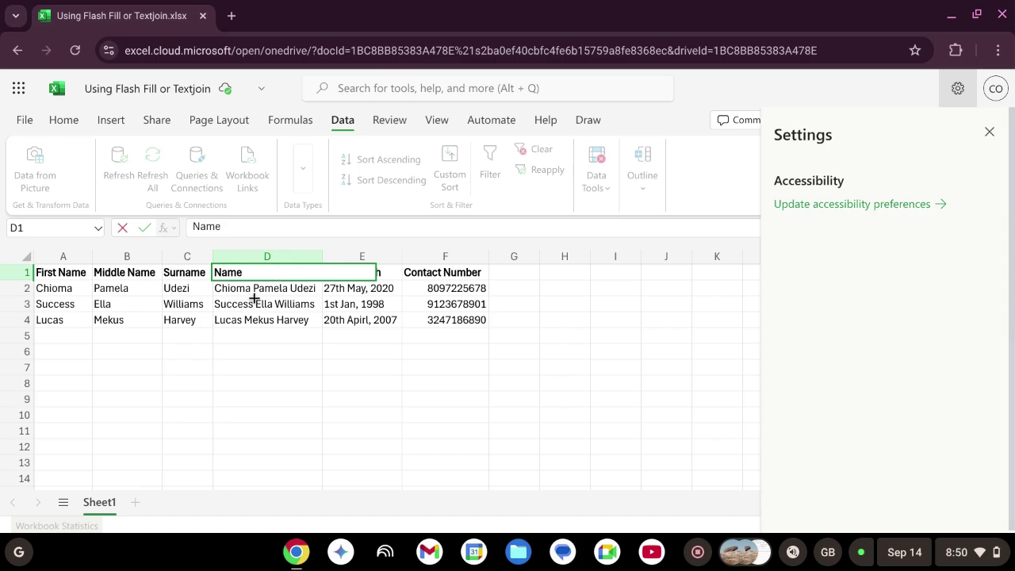
click(255, 300)
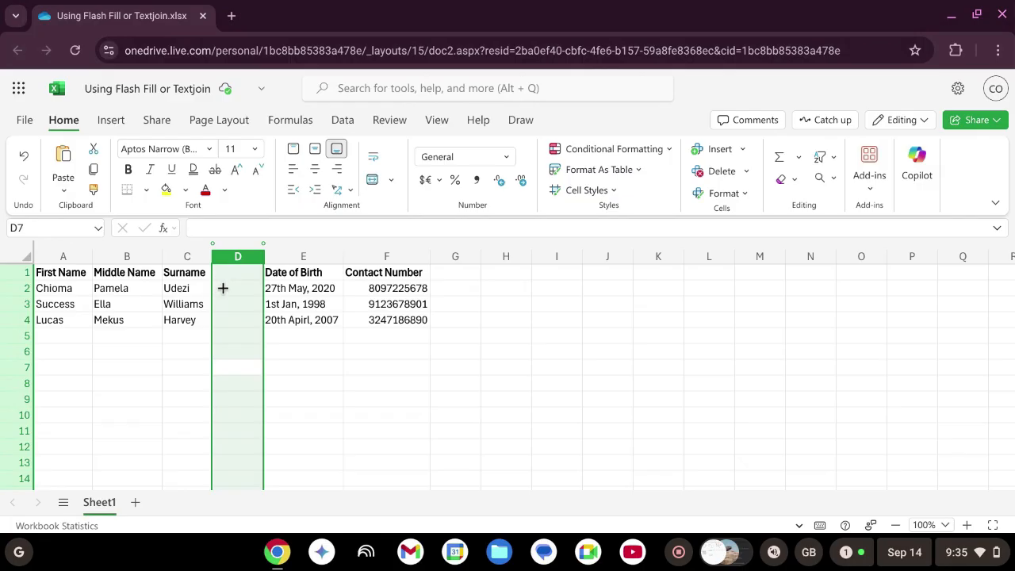
Enter =TEXTJOIN(" ",,A2,B2,C2) in D2 to join first, middle and surname with spaces
double_click(223, 287)
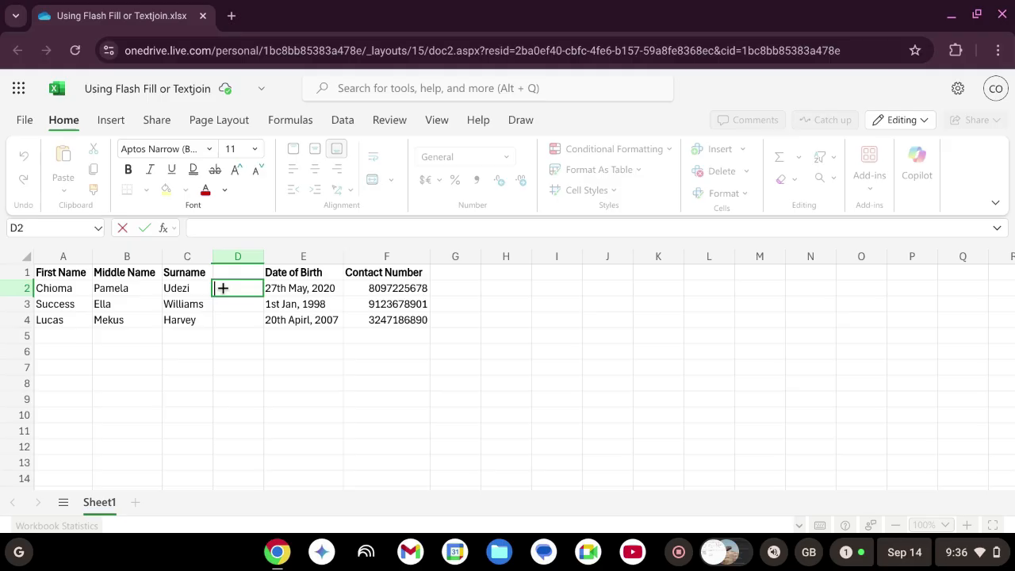
text(=)
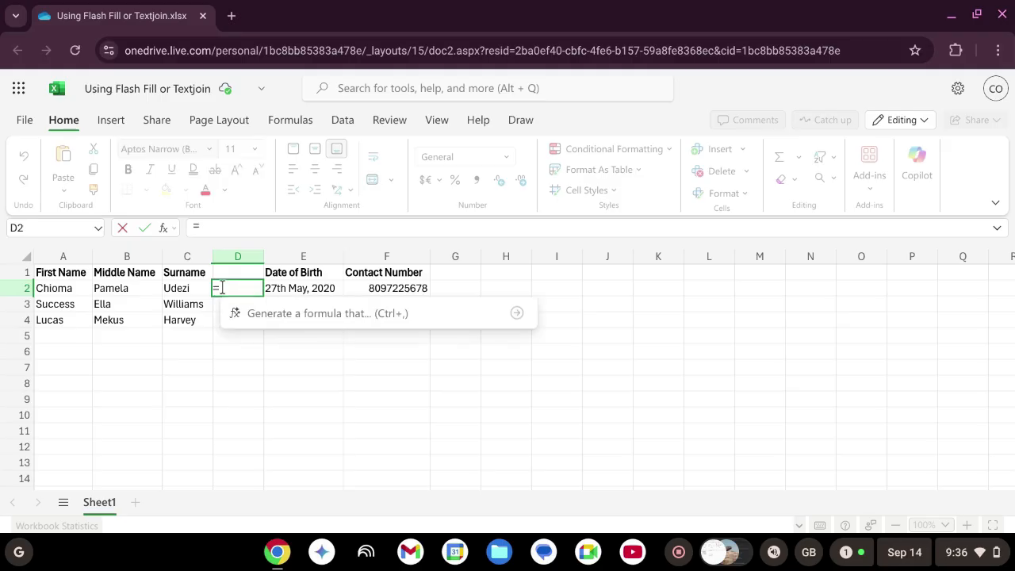
text(tex)
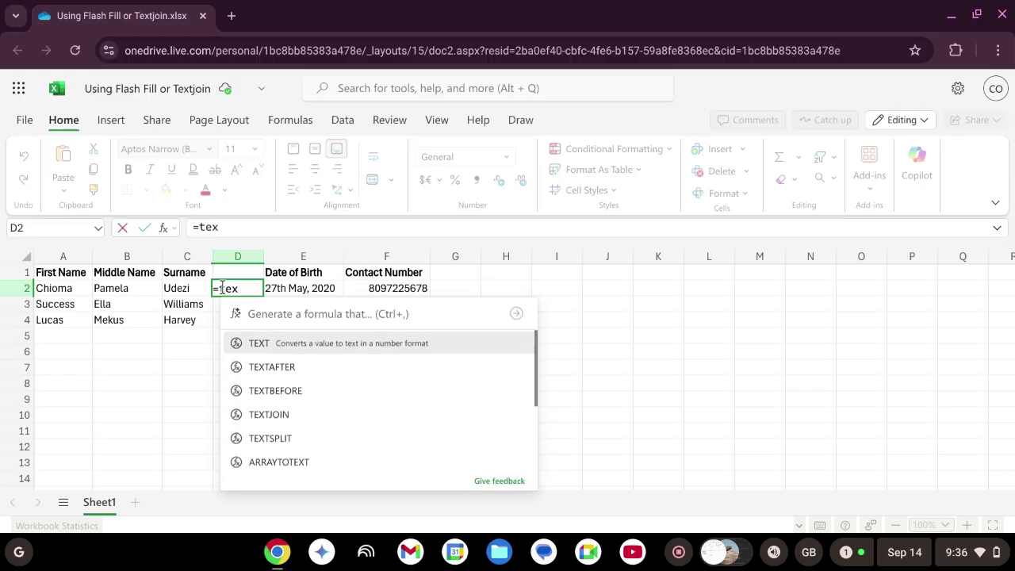
text(tjoin)
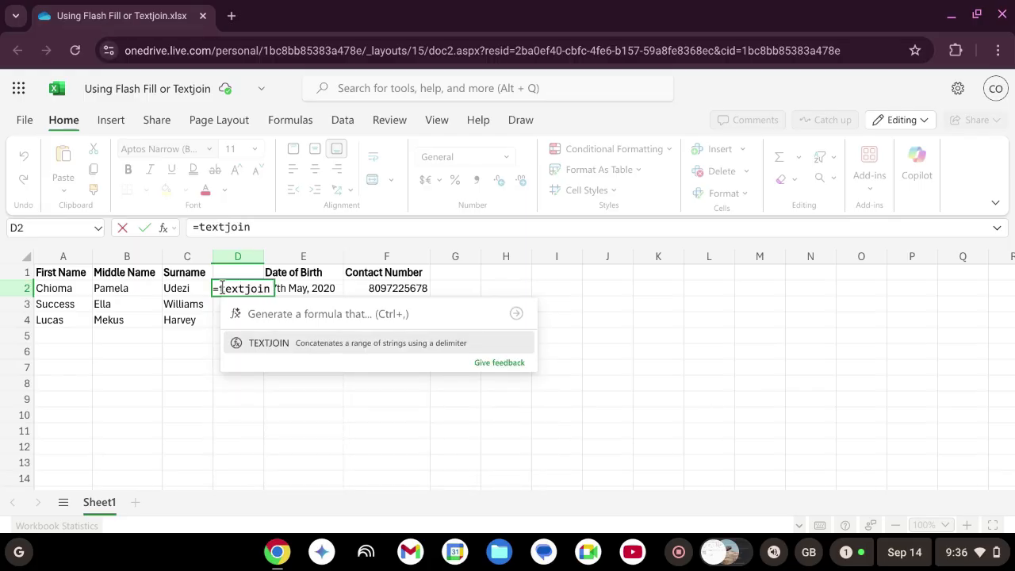
text(()
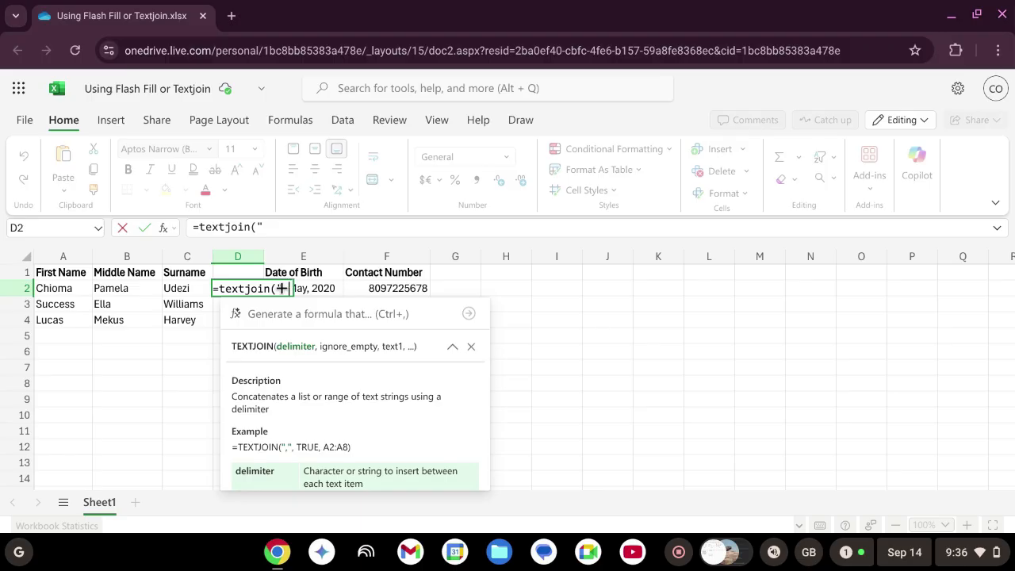
text(",)
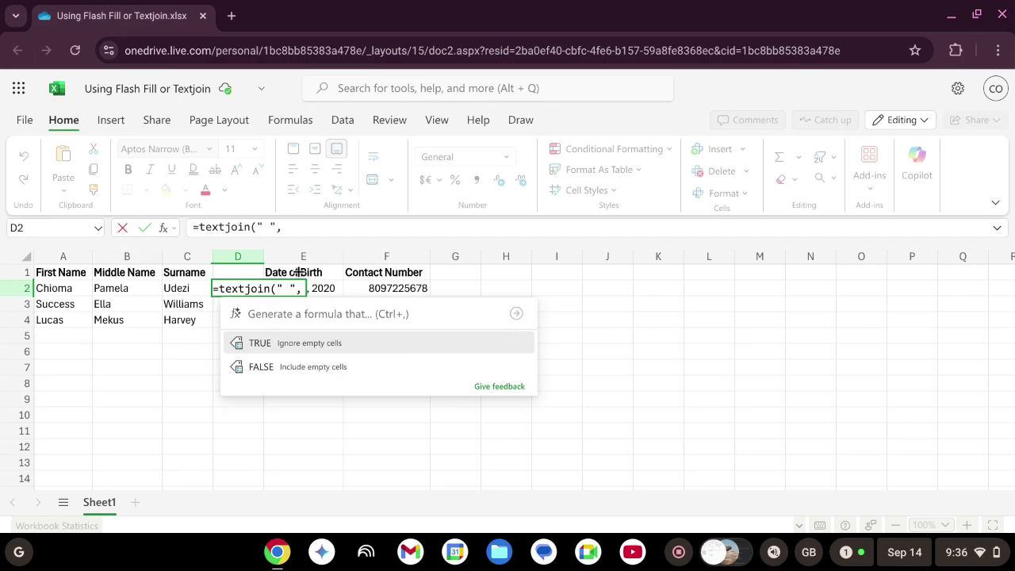
text(,)
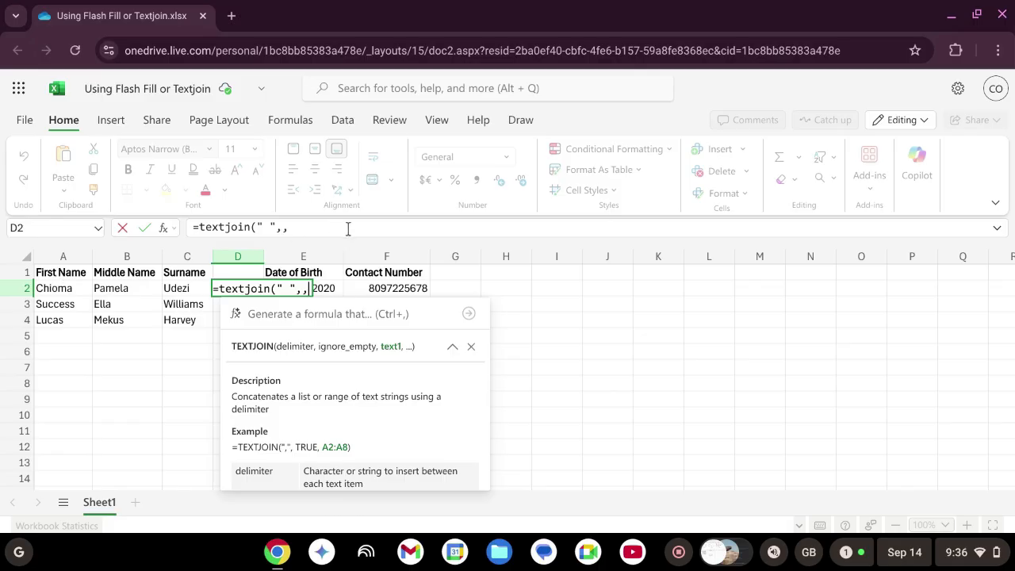
text(A2)
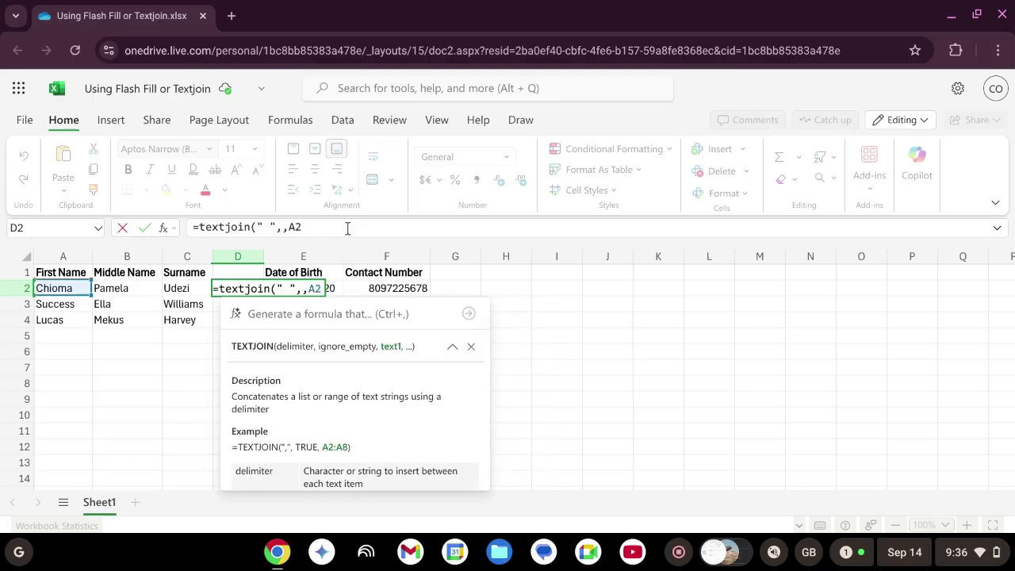
text(,B2)
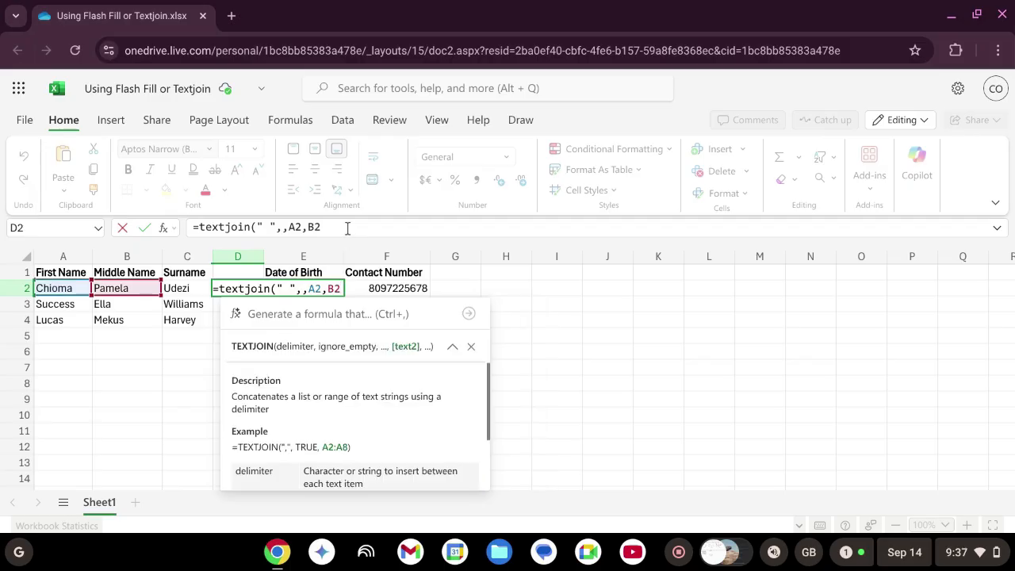
text(,C2)
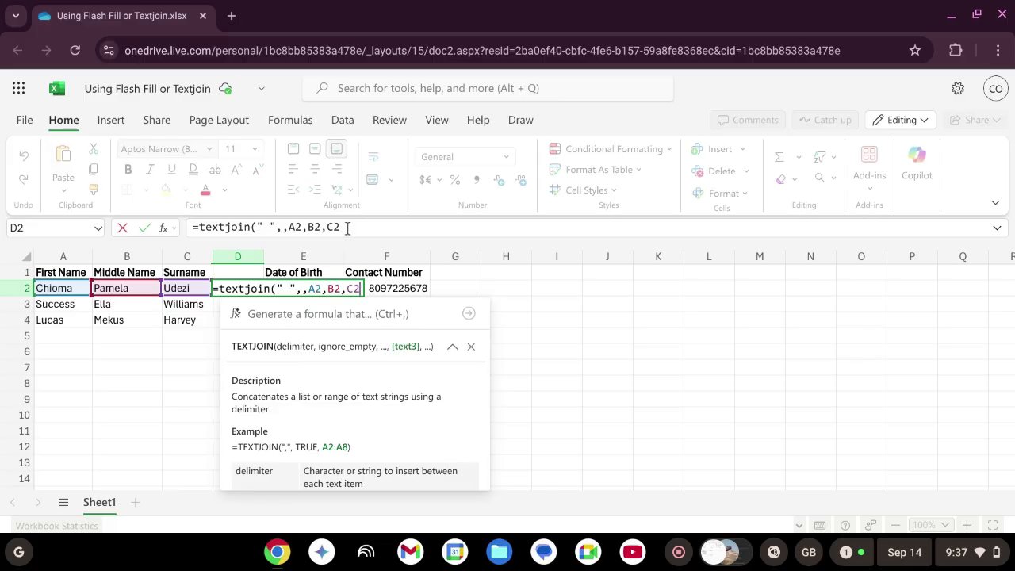
text())
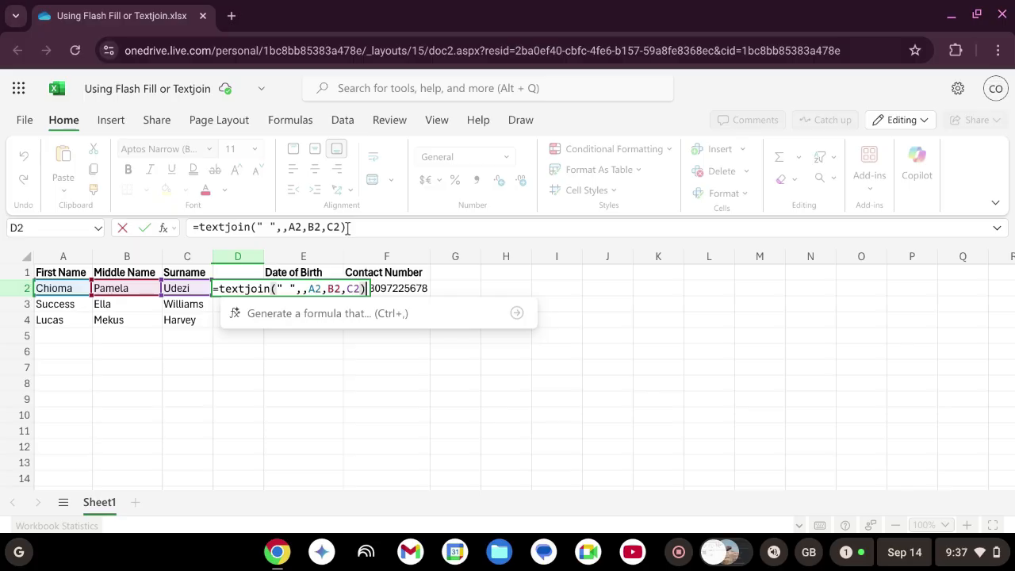
key(Return)
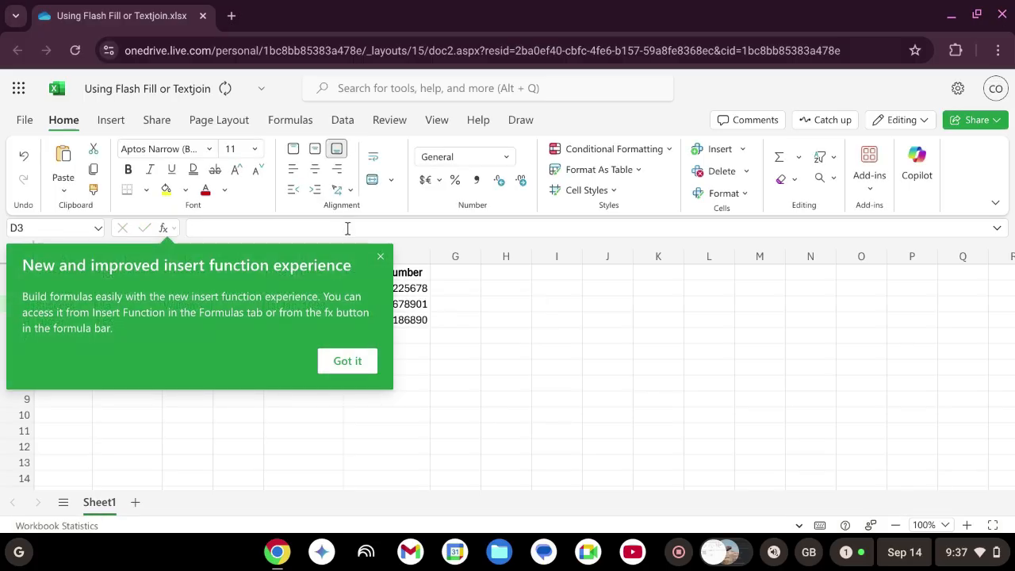
Dismiss the function tip and widen column D to show the full joined name
click(349, 361)
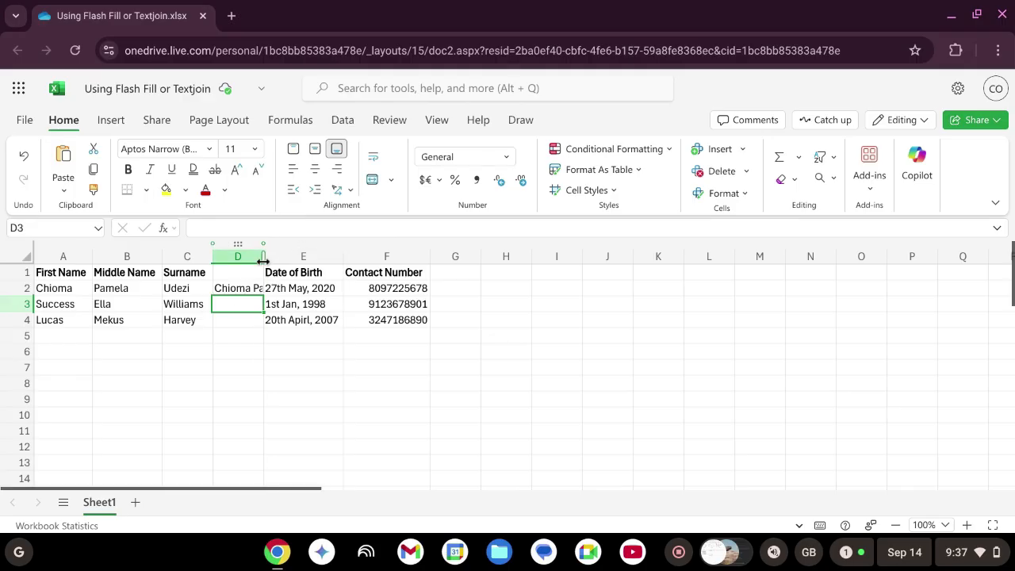
drag(265, 257, 283, 257)
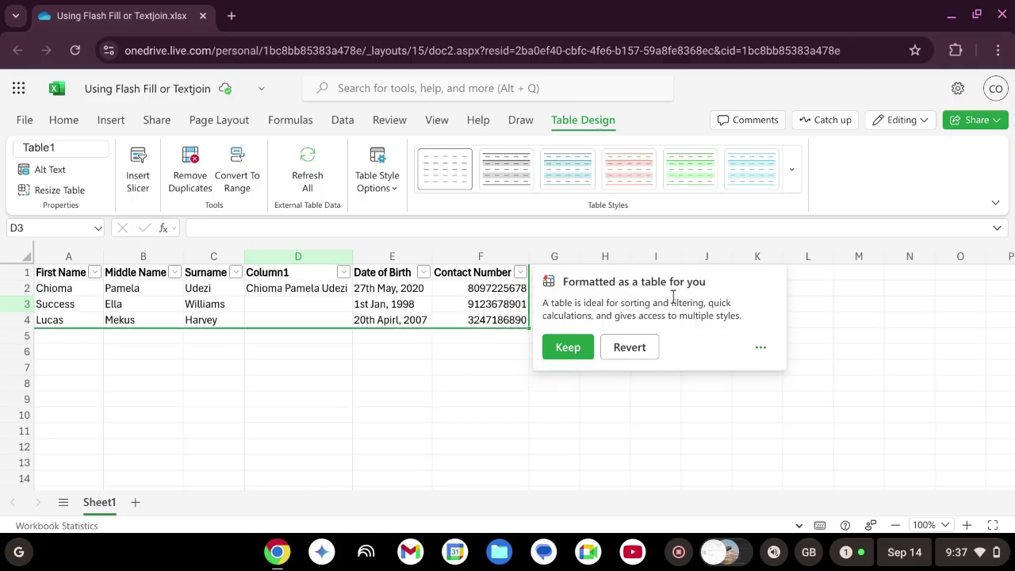
Keep the table formatting and rename the Column1 header to 'Name'
click(568, 348)
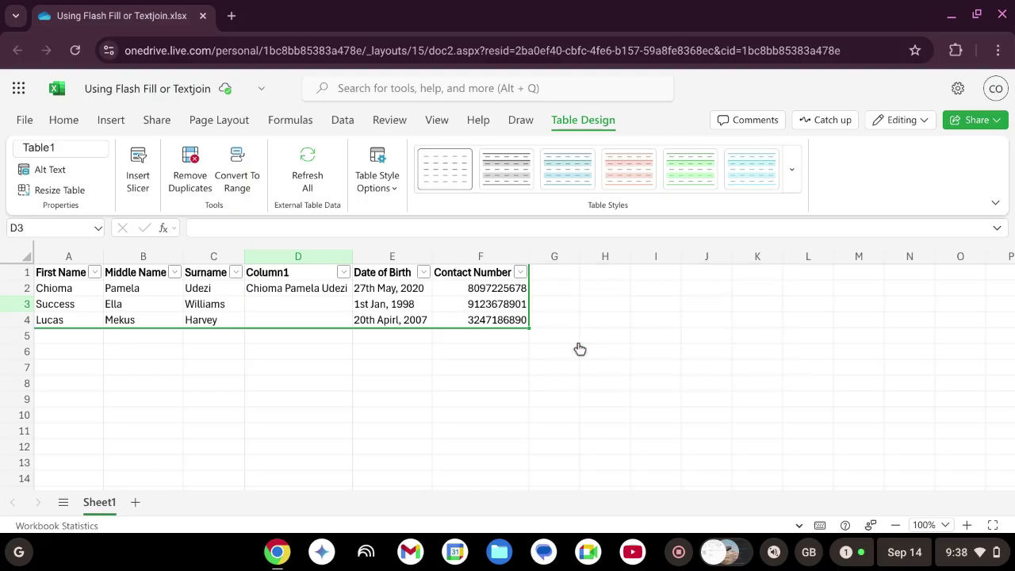
double_click(301, 272)
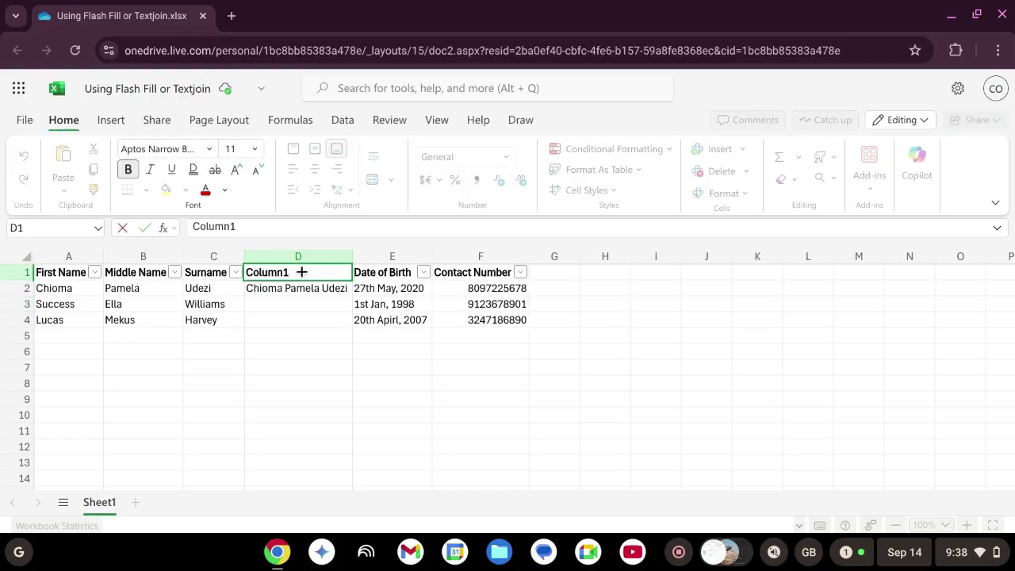
key(BackSpace)
key(BackSpace)
key(BackSpace)
key(BackSpace)
key(BackSpace)
key(BackSpace)
key(BackSpace)
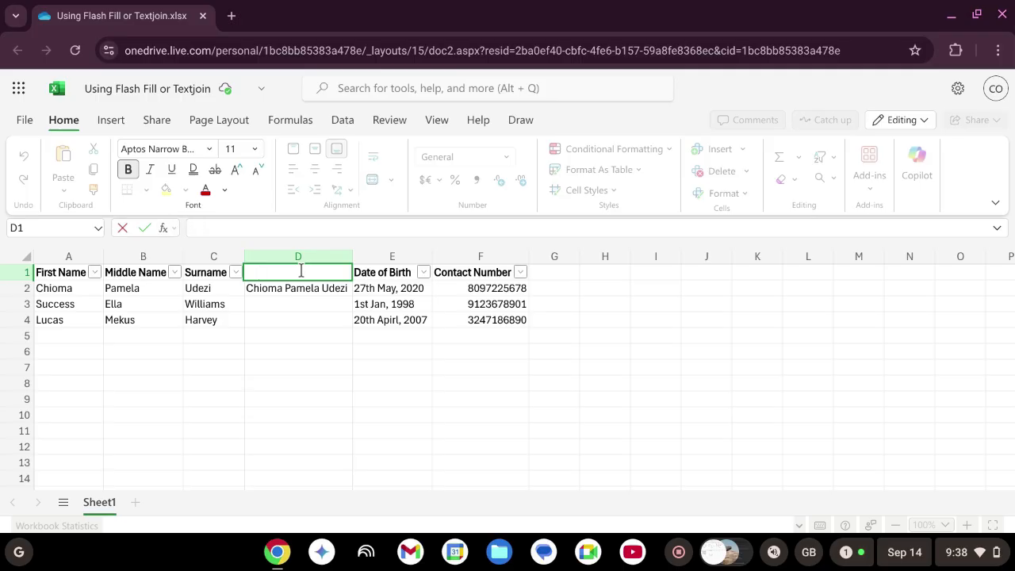
text(Name)
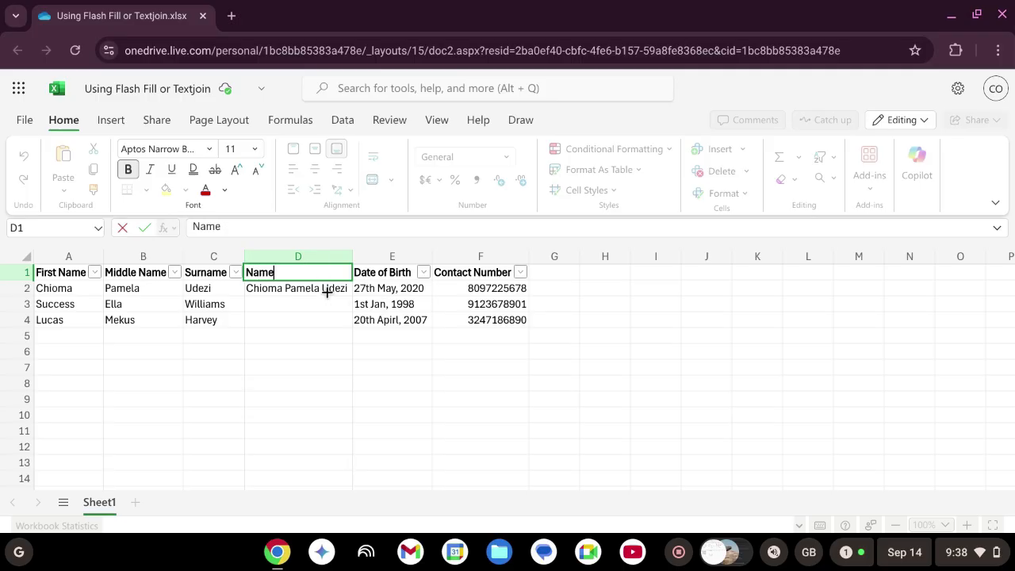
click(327, 292)
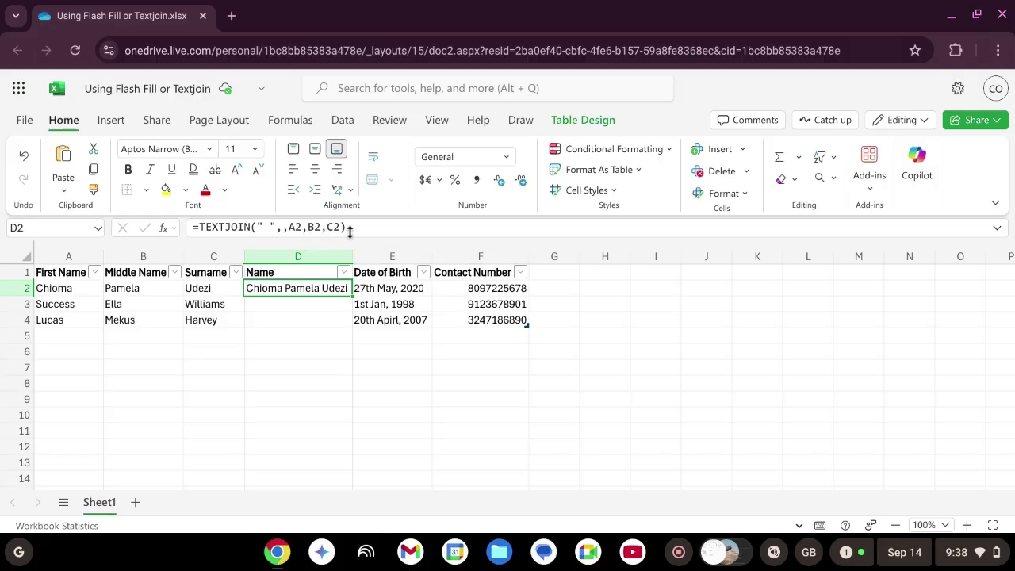
Rewrite D2 as TEXTJOIN over Table1's First Name through Surname and fill it down to row 4
double_click(299, 291)
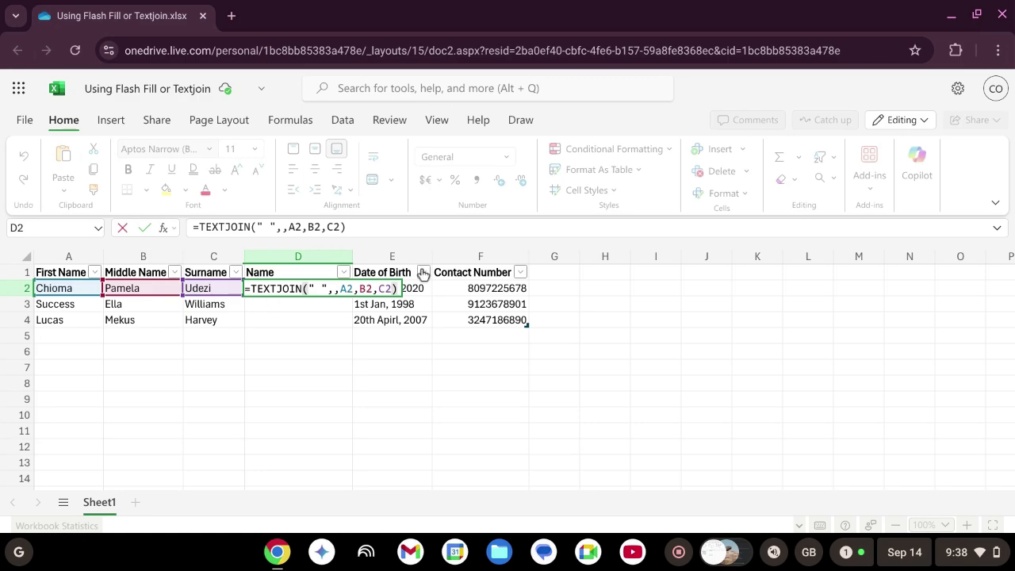
key(BackSpace)
key(BackSpace)
key(BackSpace)
key(BackSpace)
key(BackSpace)
key(BackSpace)
key(BackSpace)
key(BackSpace)
key(BackSpace)
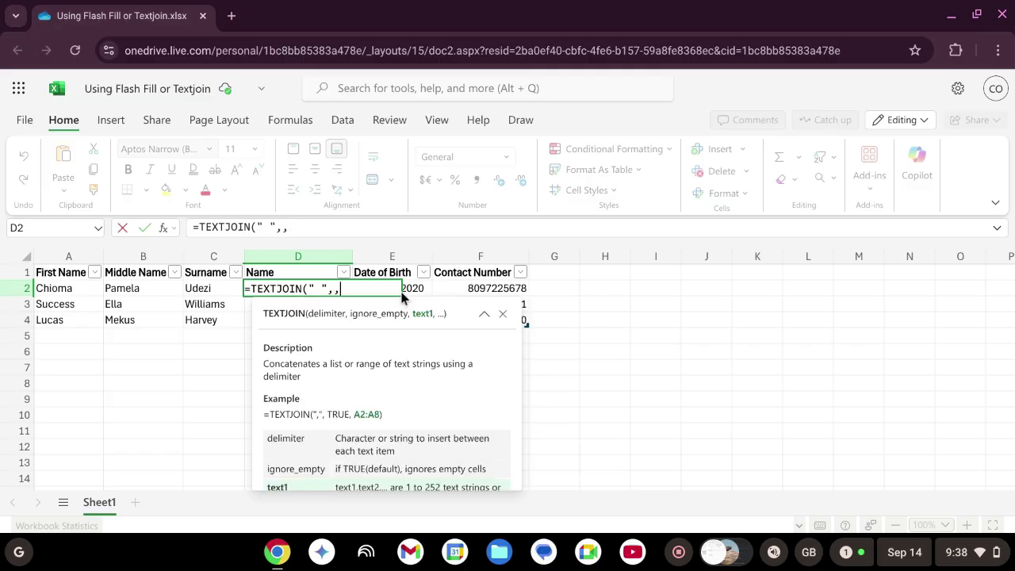
click(50, 288)
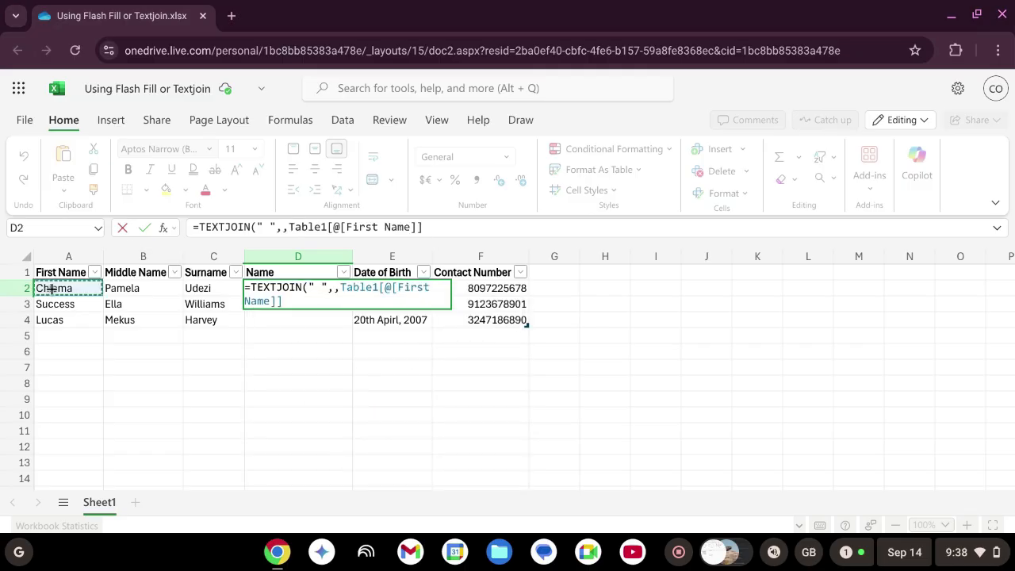
drag(48, 289, 203, 288)
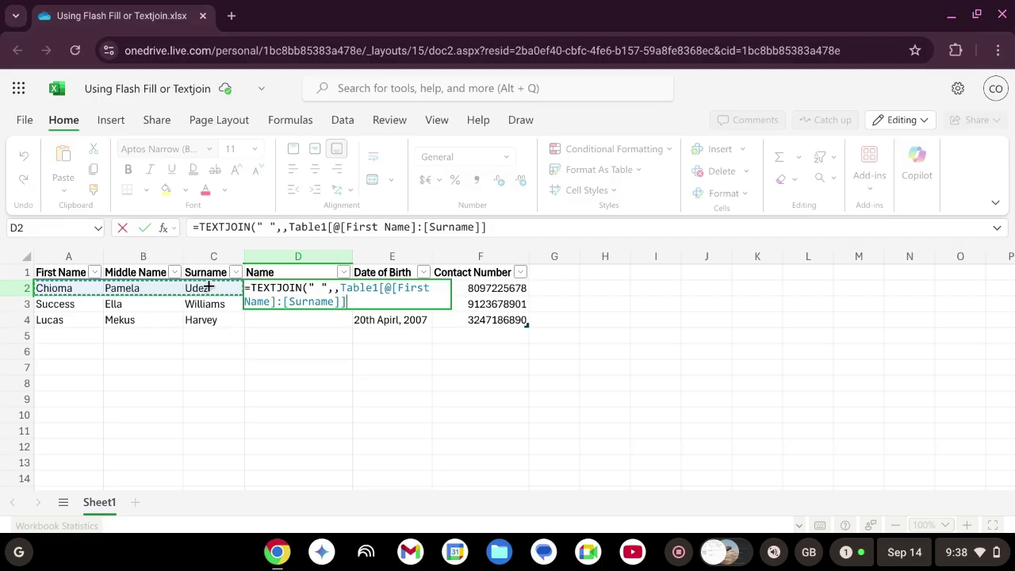
key(Return)
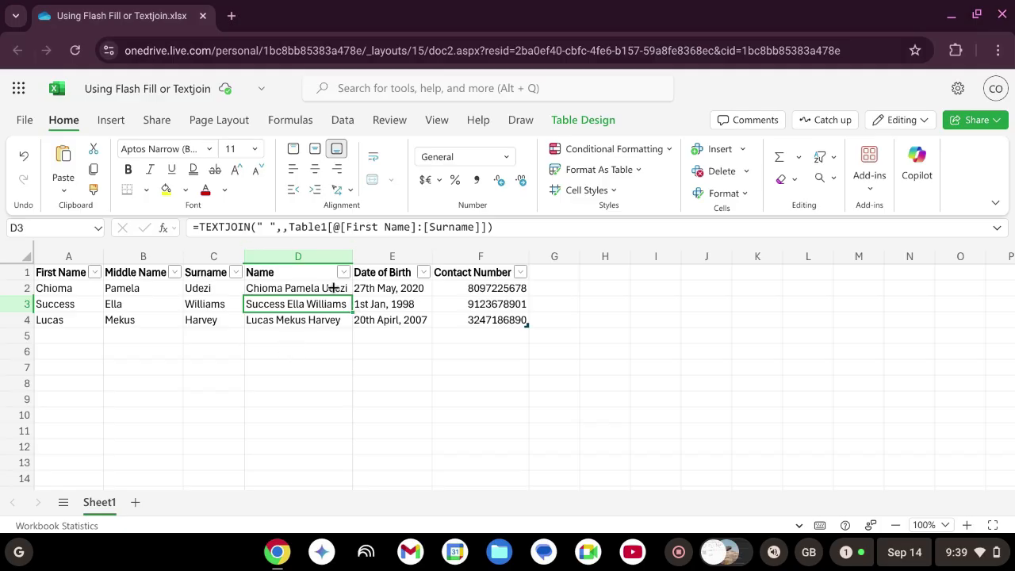
click(334, 292)
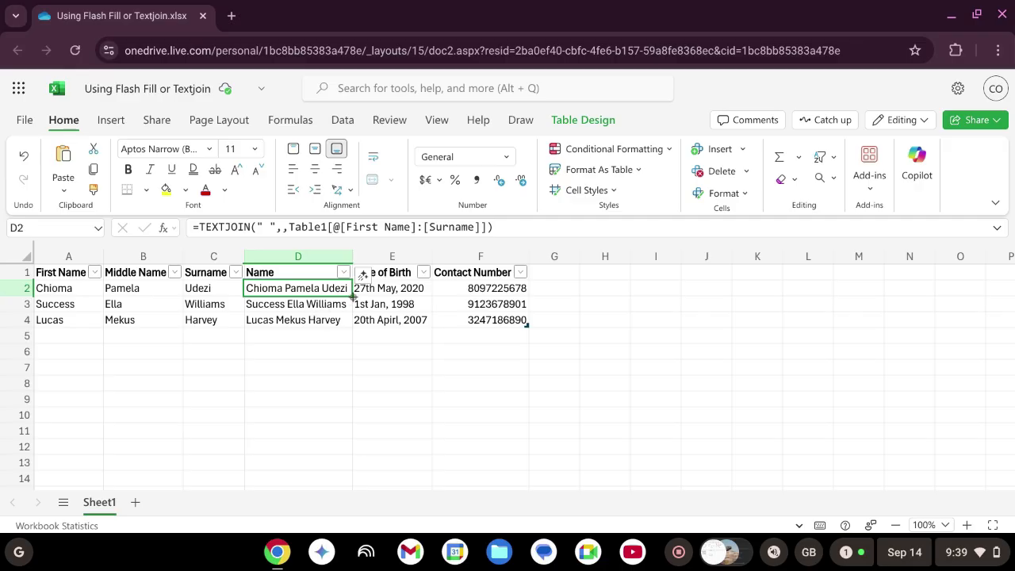
drag(352, 301, 347, 315)
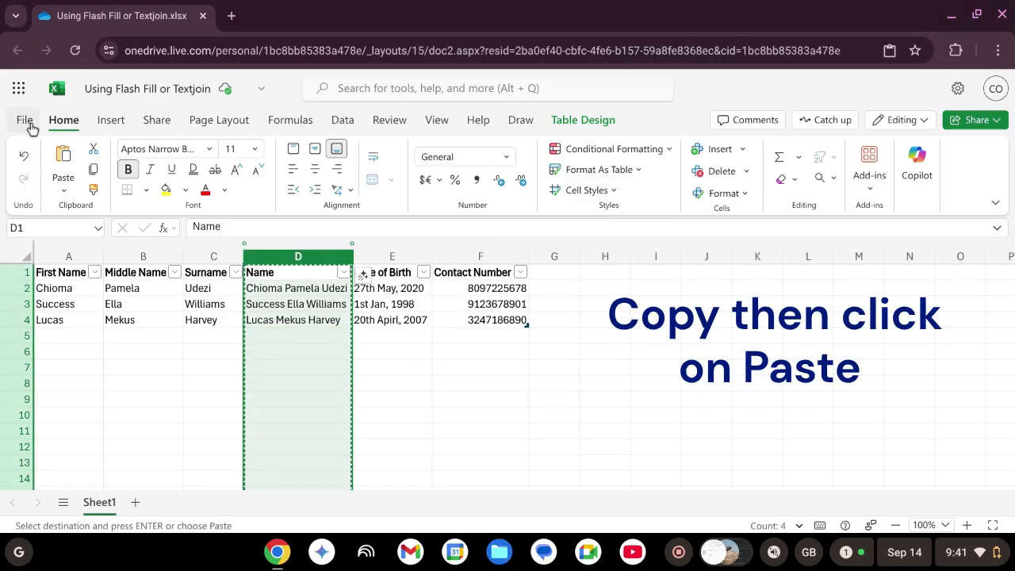
Paste the copied Name column back as values only, then verify D2 and D4 hold text
click(63, 156)
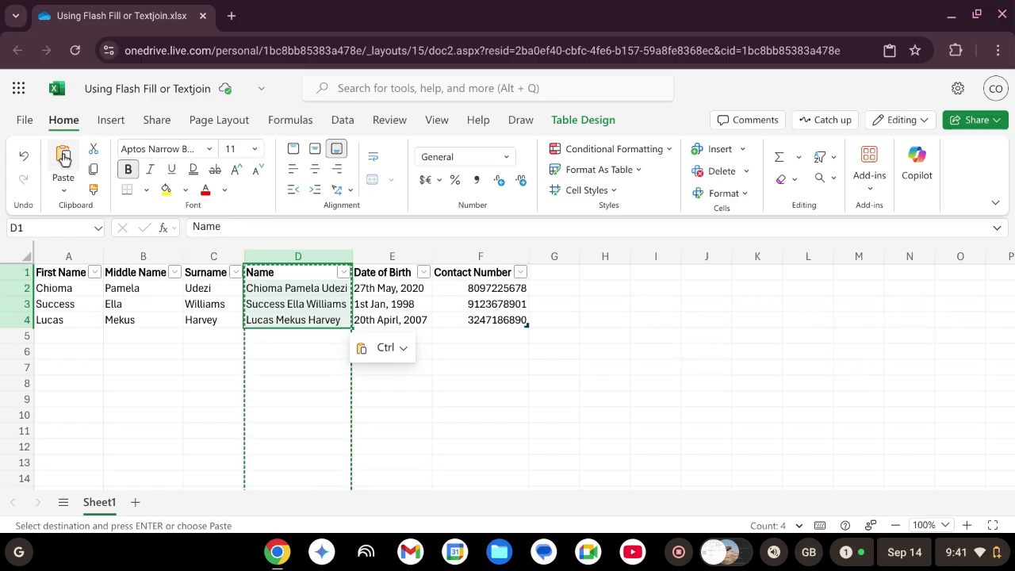
click(63, 156)
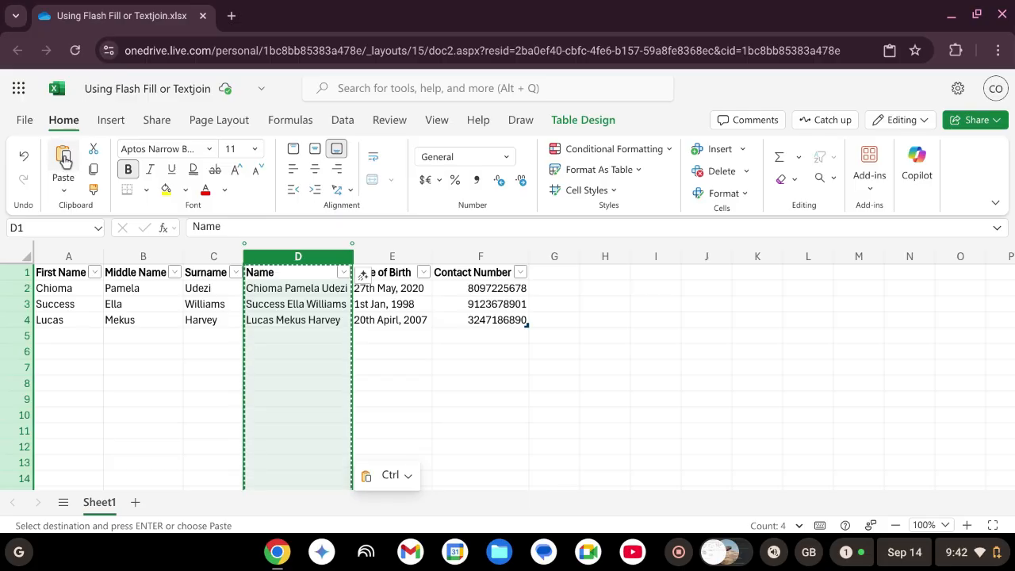
click(64, 194)
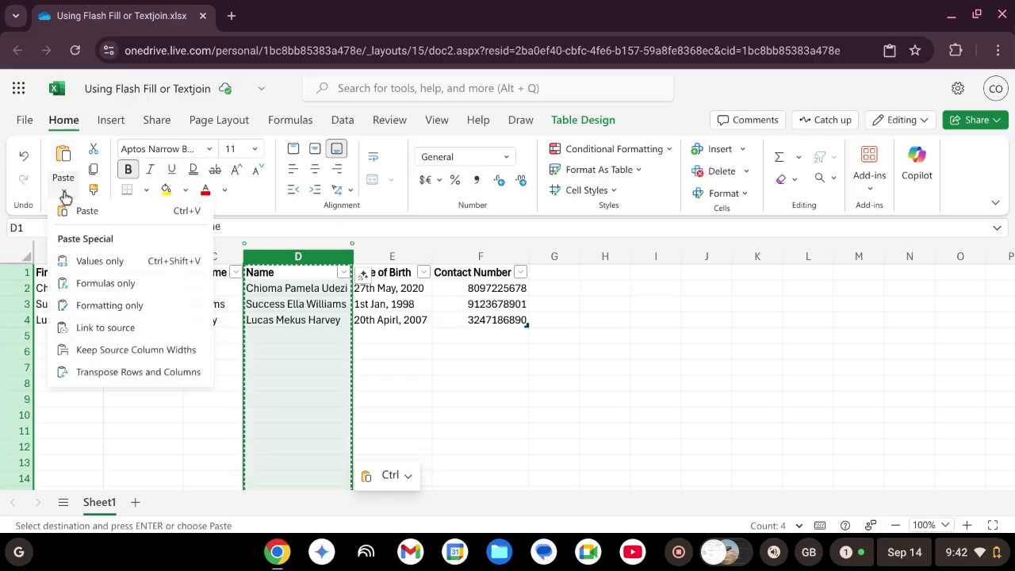
click(95, 262)
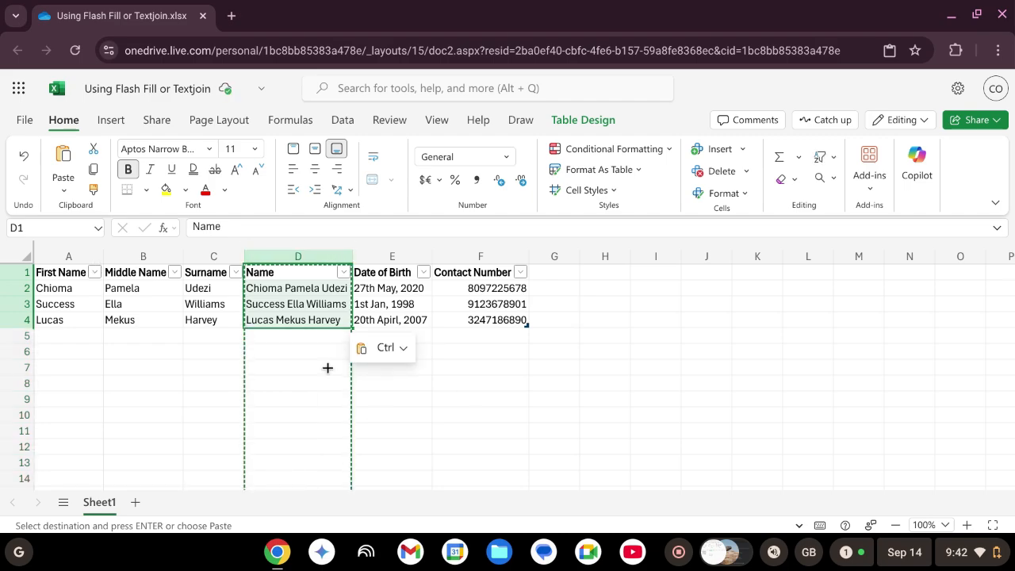
click(291, 291)
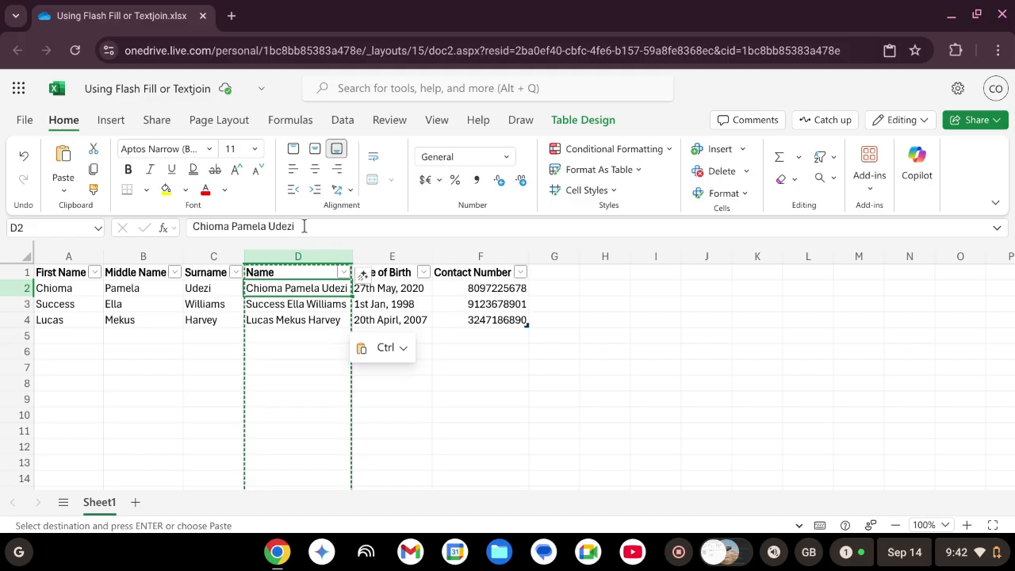
click(306, 317)
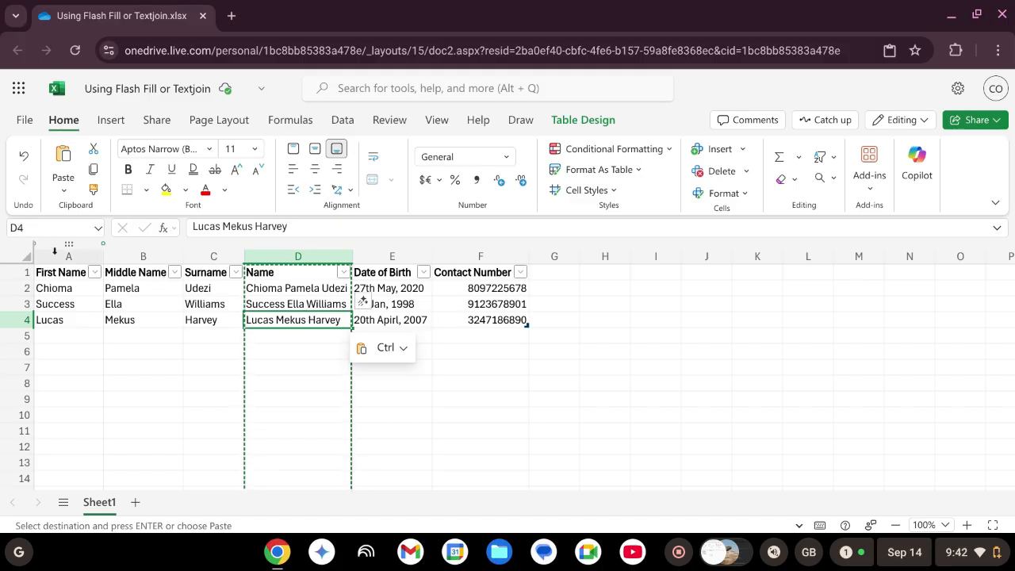
Delete columns A–C (First Name, Middle Name, Surname) from the table
drag(54, 253, 205, 253)
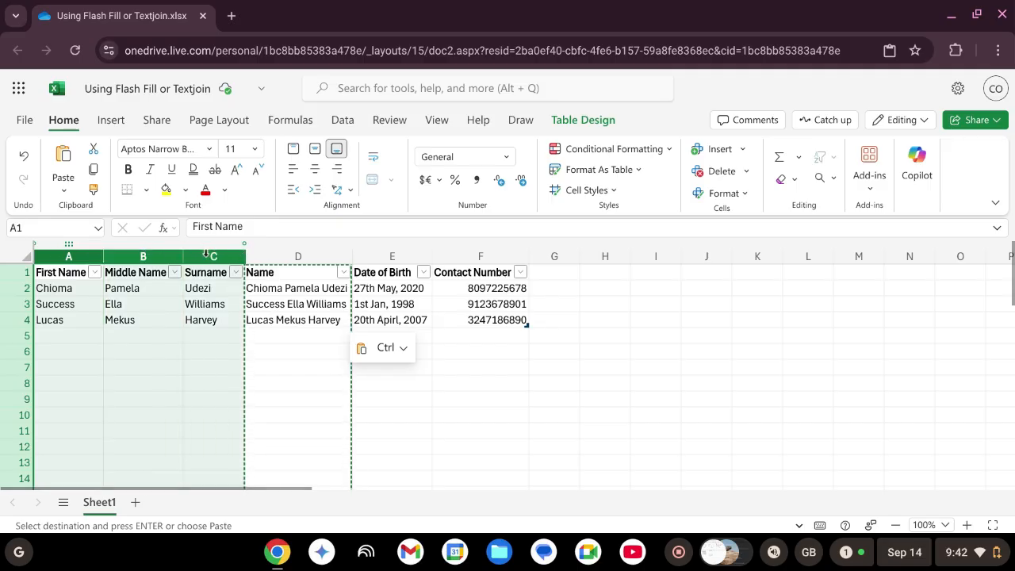
click(722, 175)
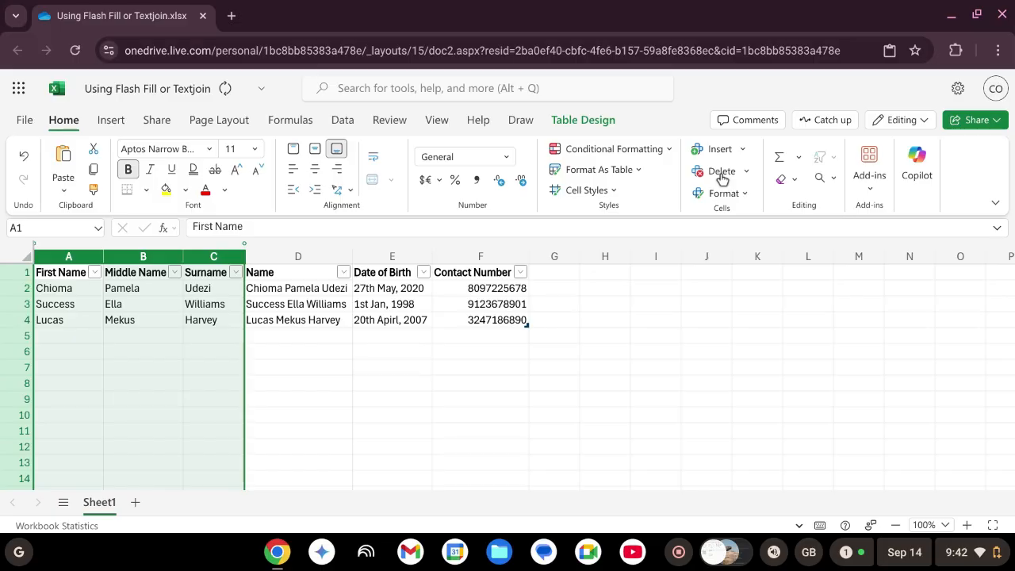